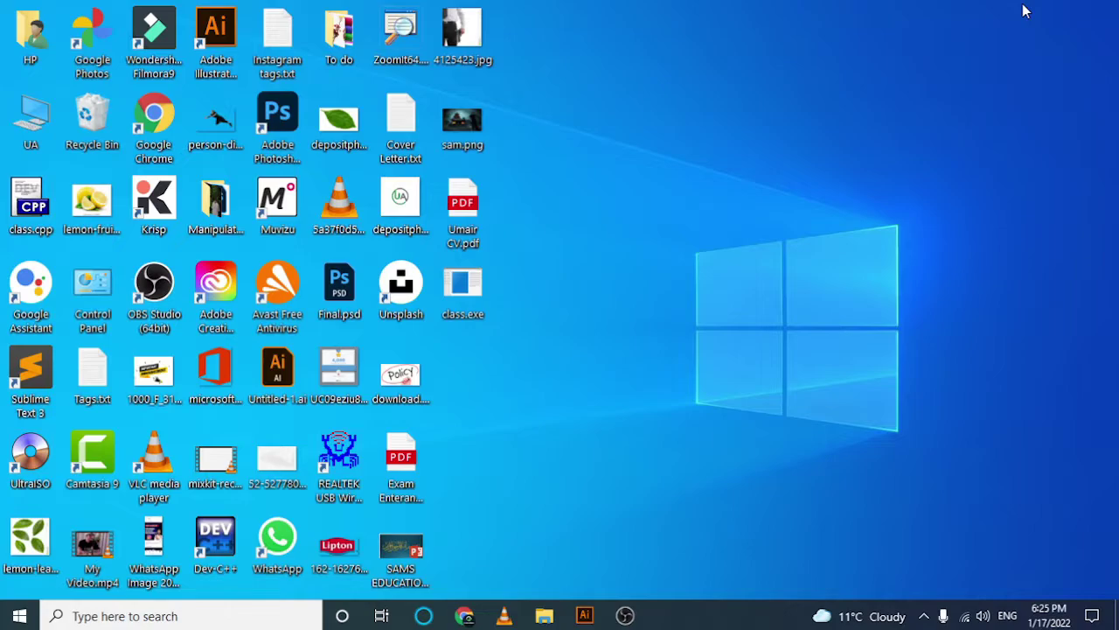
# Launch Chrome and load studio.youtube.com from the address-bar autocomplete.
pyautogui.click(464, 615)
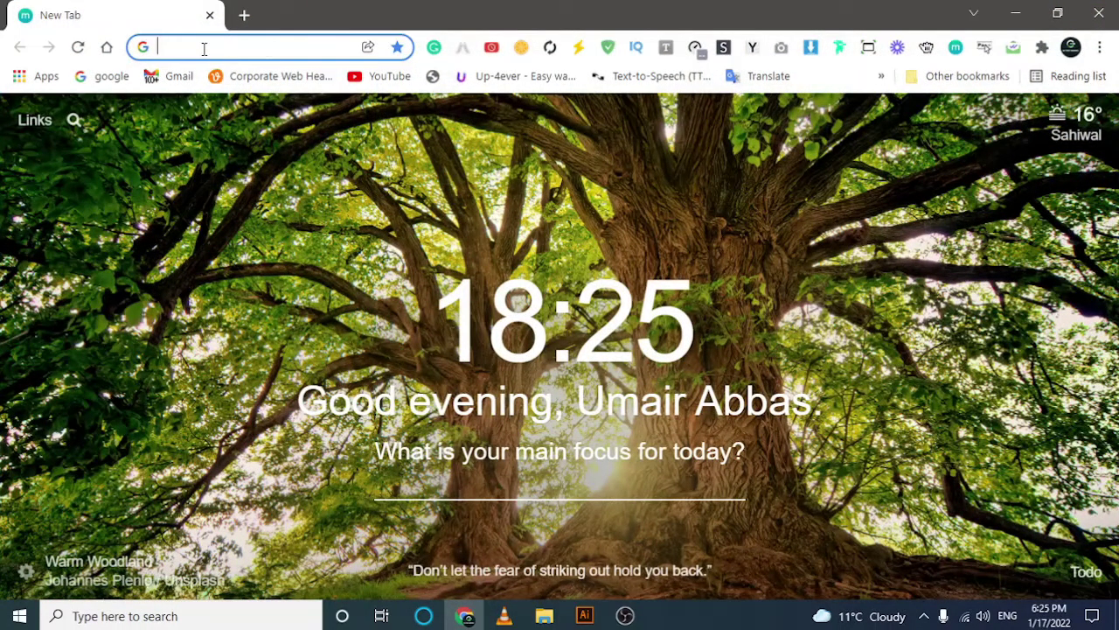
pyautogui.write('studio.youtube.com')
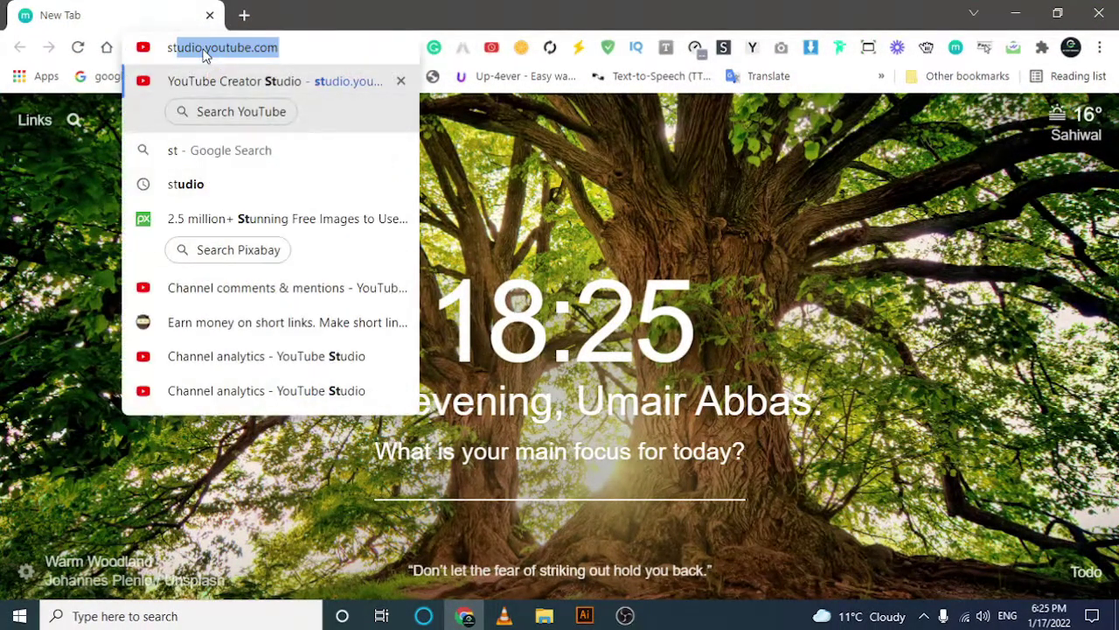
pyautogui.press('Right')
pyautogui.press('Return')
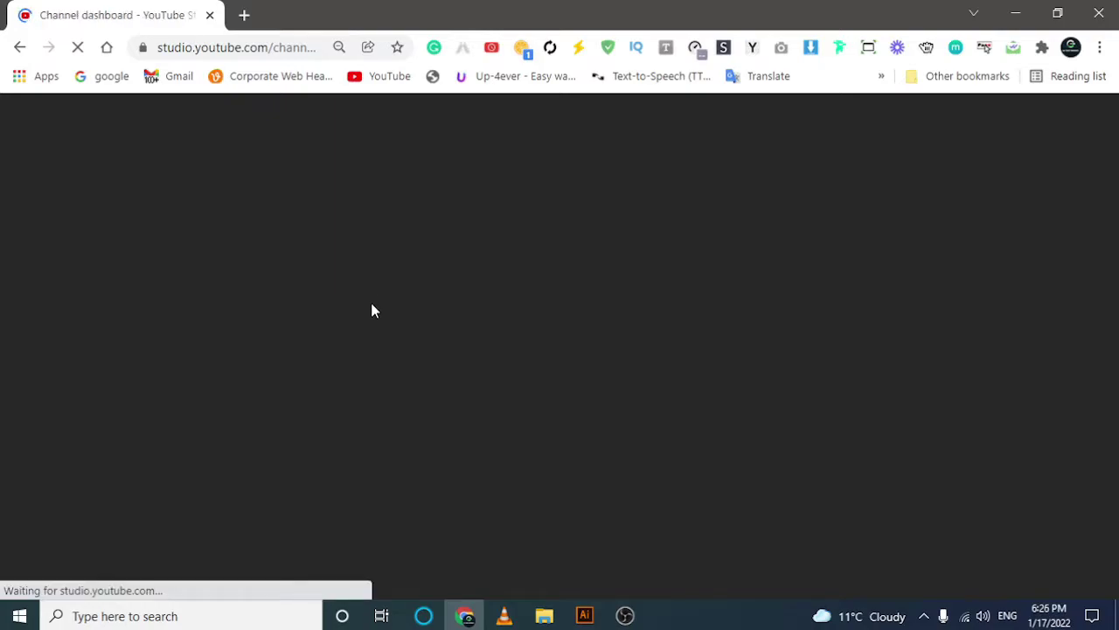
# Open Customization and mark the Layout, Branding and Basic info sections with red boxes.
pyautogui.scroll(-5, 370, 311)
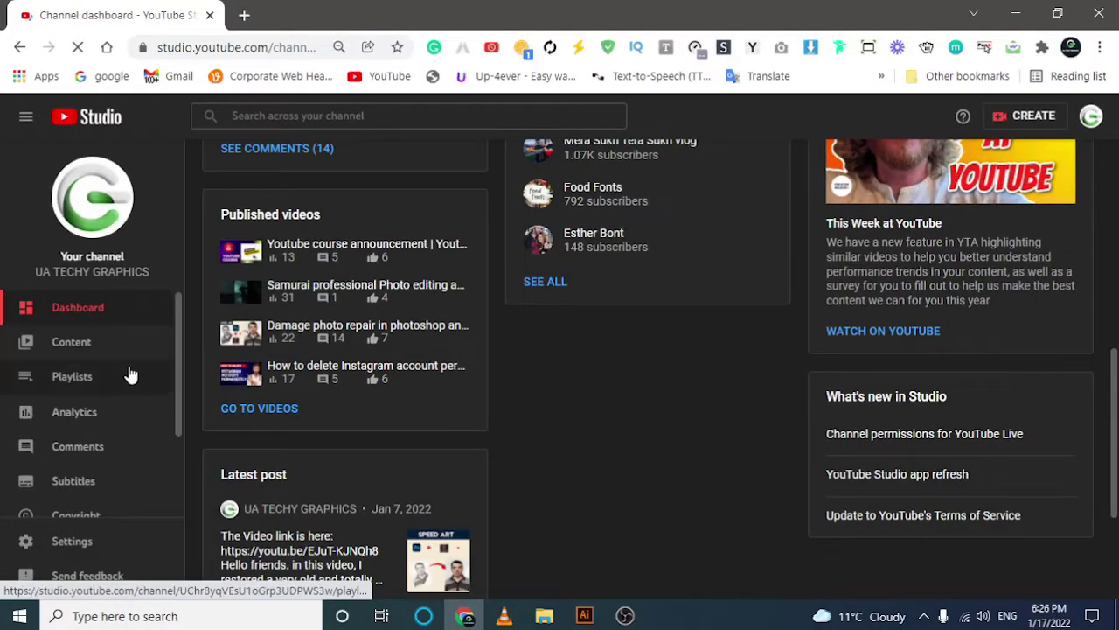
pyautogui.scroll(-1, 50, 437)
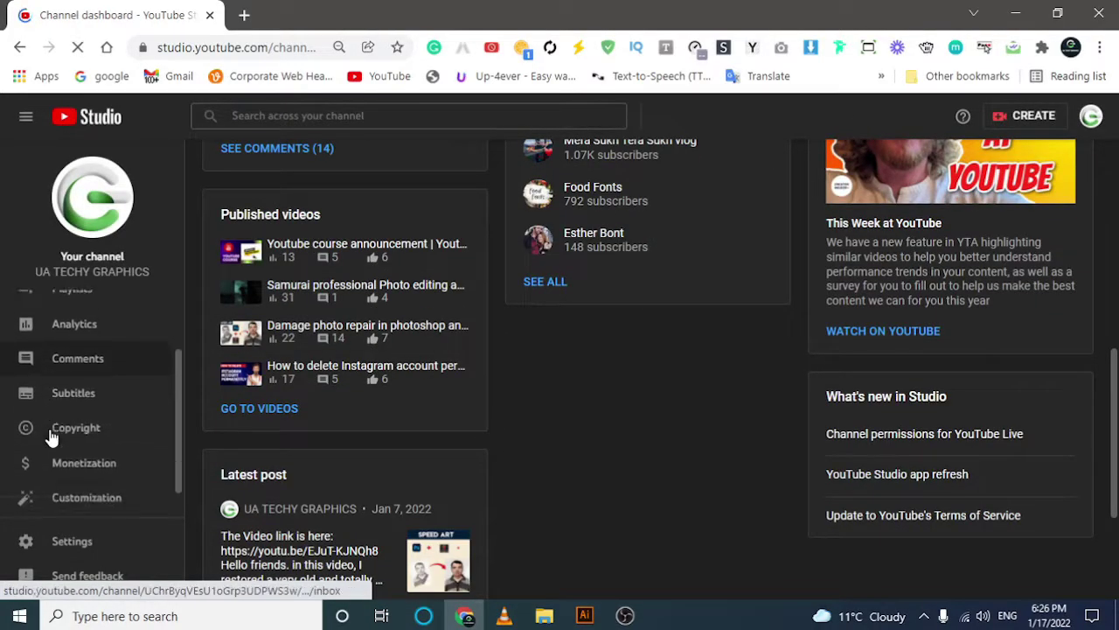
pyautogui.scroll(-1, 50, 437)
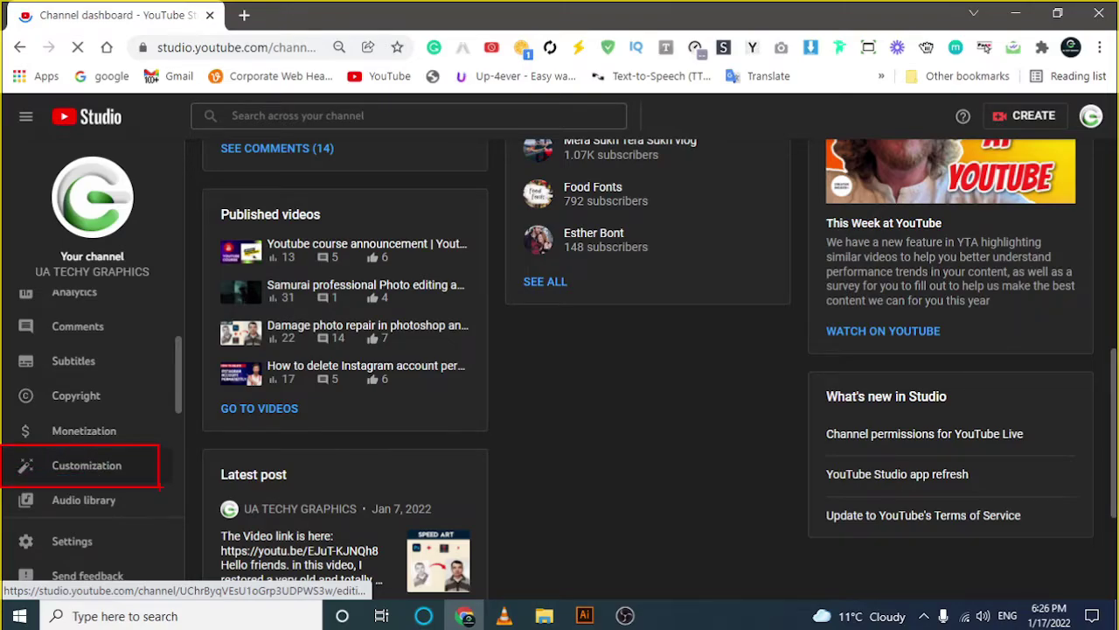
pyautogui.click(87, 472)
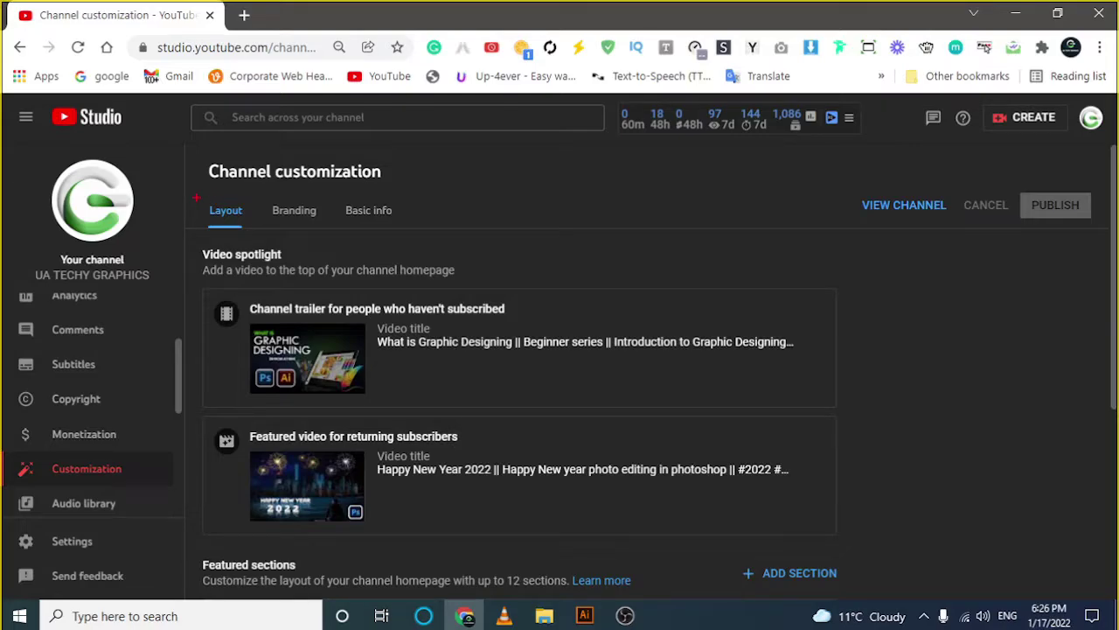
pyautogui.moveTo(196, 198); pyautogui.dragTo(278, 241)
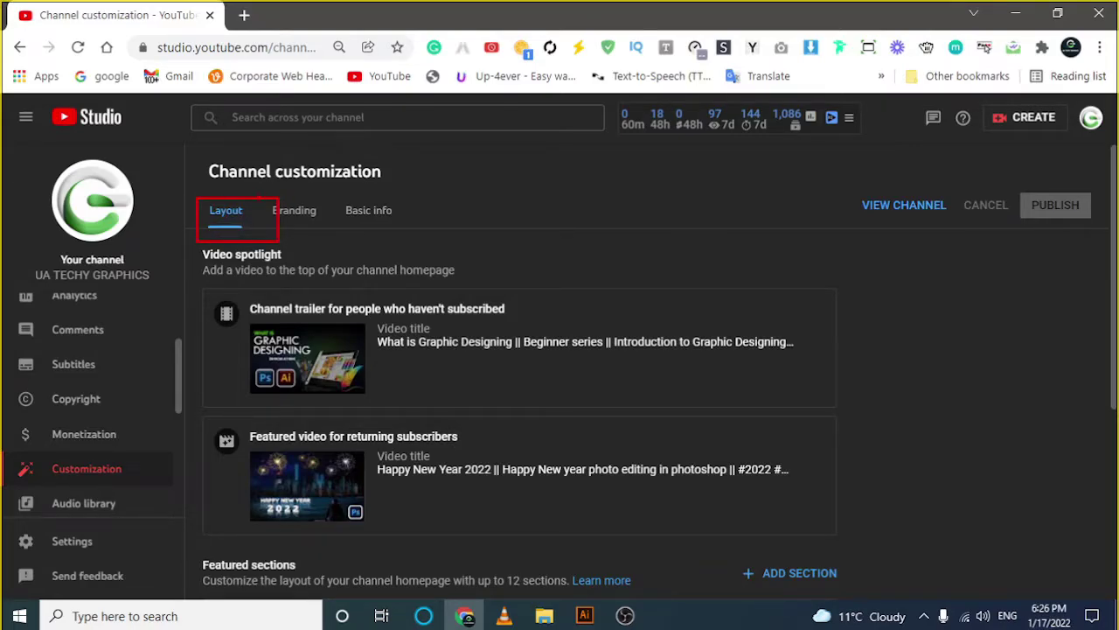
pyautogui.moveTo(259, 198); pyautogui.dragTo(330, 226)
pyautogui.moveTo(332, 184); pyautogui.dragTo(407, 226)
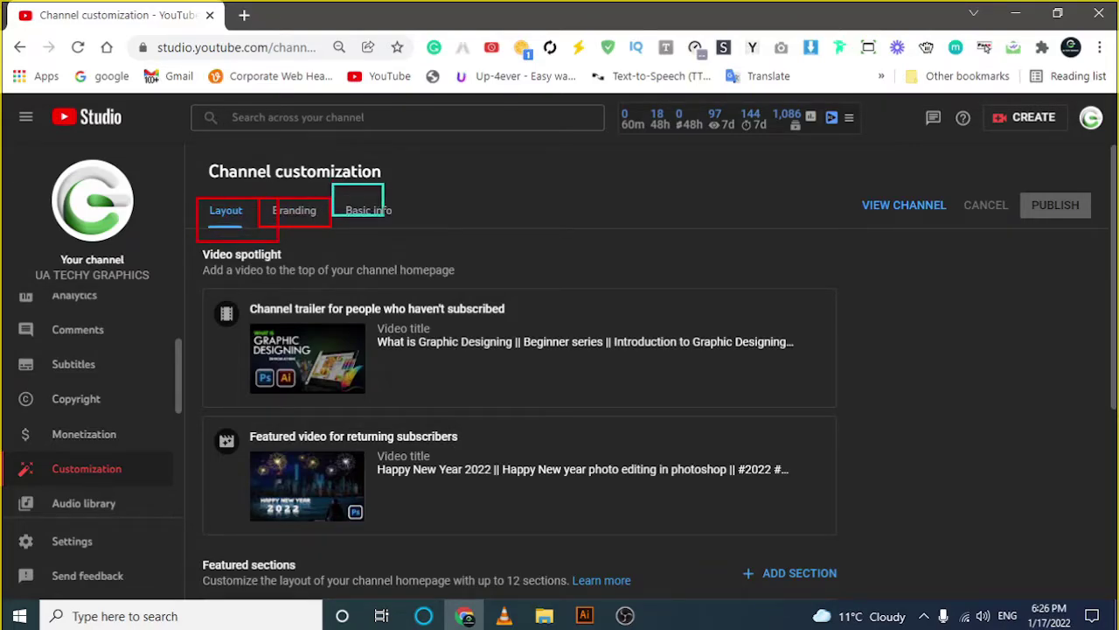
pyautogui.press('Escape')
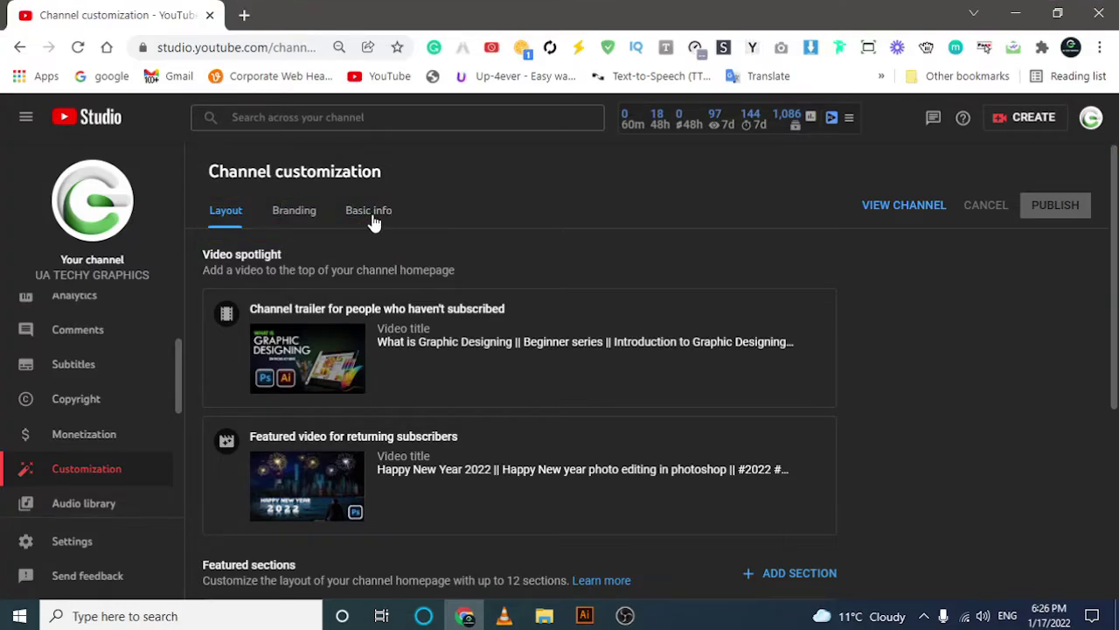
# On Basic info, scroll to the Custom URL and choose DELETE for it.
pyautogui.click(373, 219)
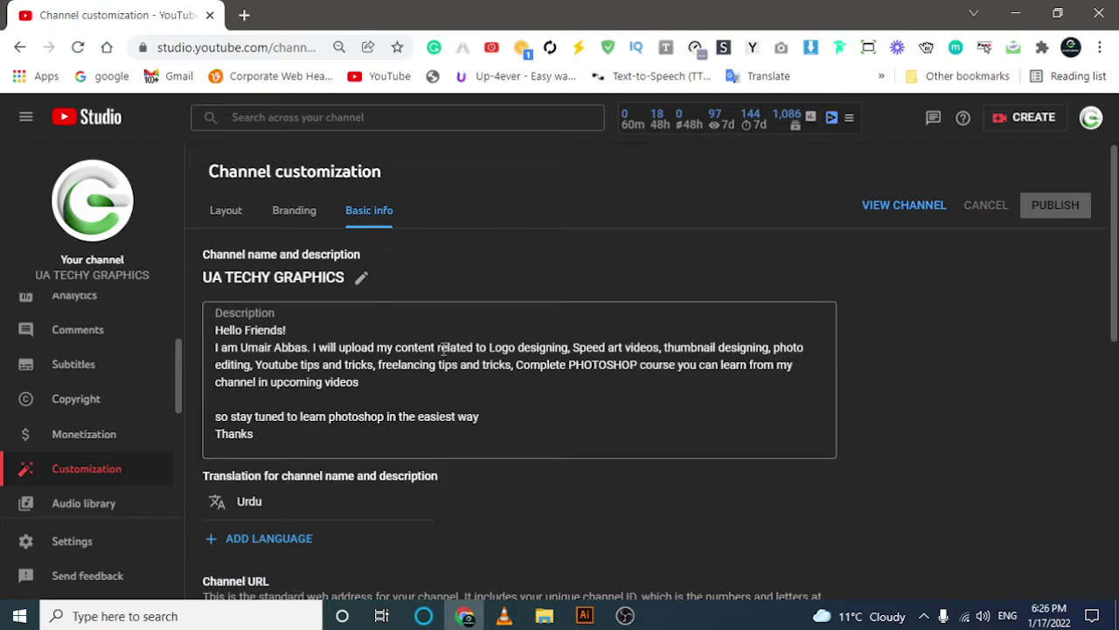
pyautogui.scroll(-2, 500, 307)
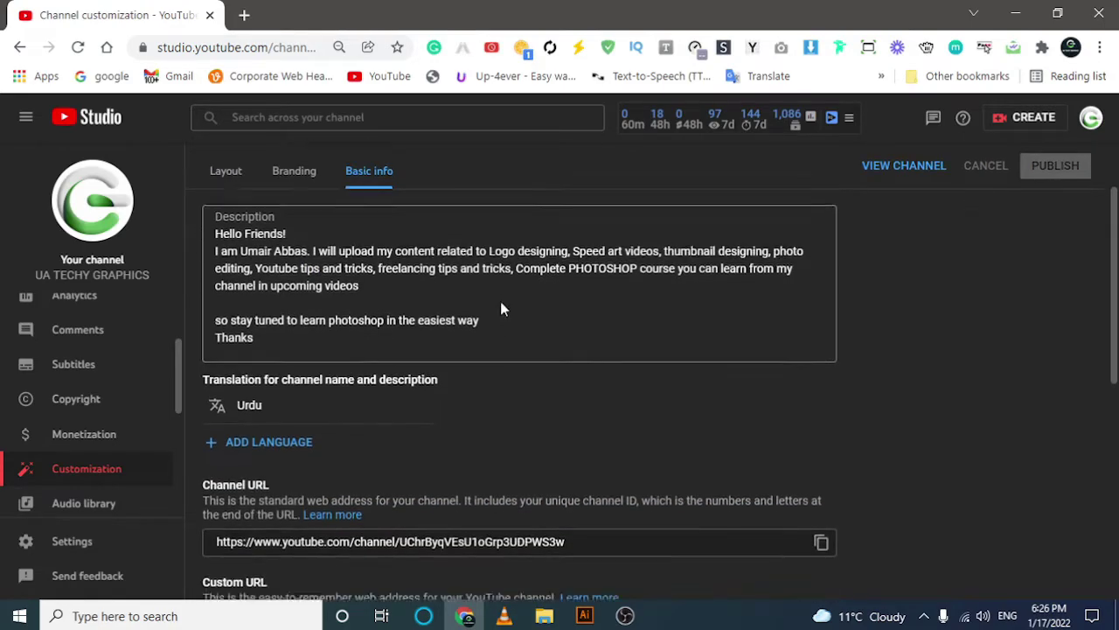
pyautogui.scroll(-1, 565, 247)
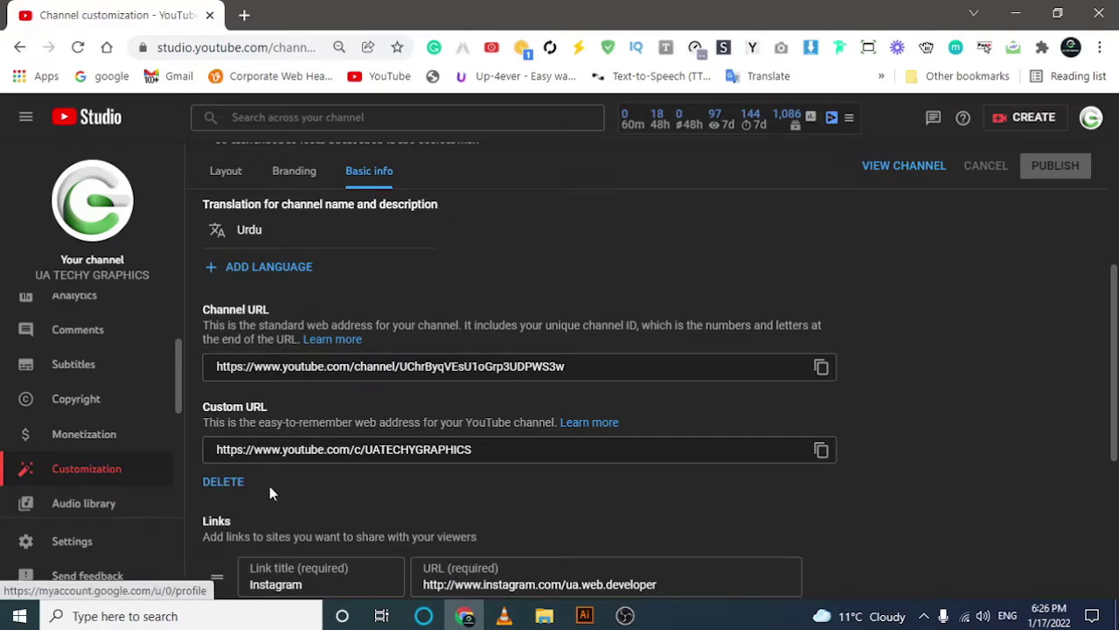
pyautogui.click(223, 482)
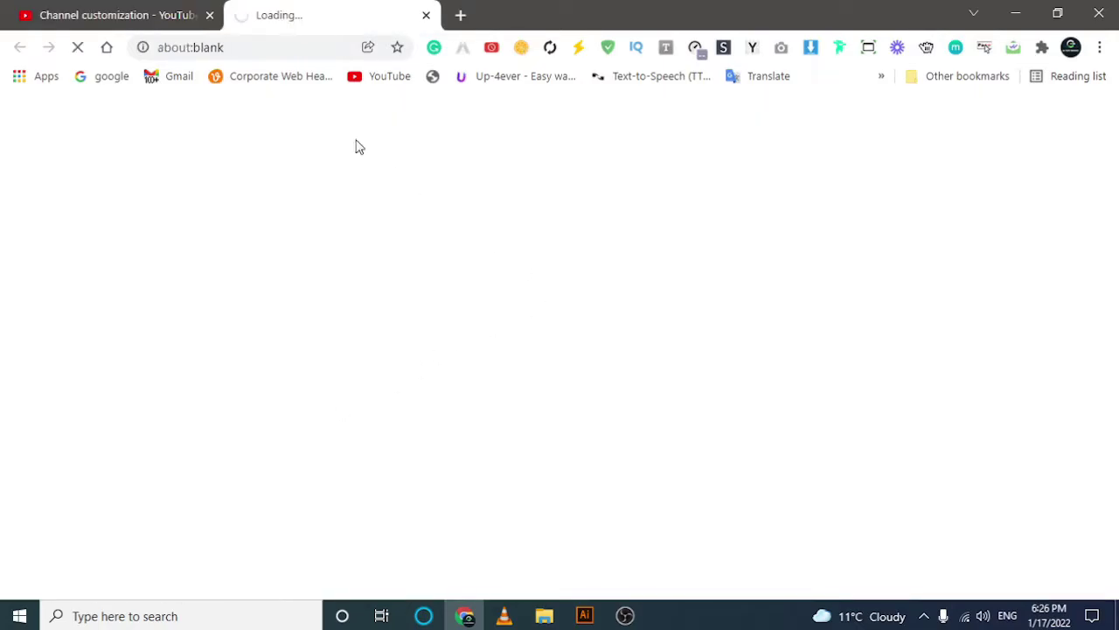
# On About me, remove the UATECHYGRAPHICS YouTube custom URL and confirm the removal.
pyautogui.scroll(-1, 769, 415)
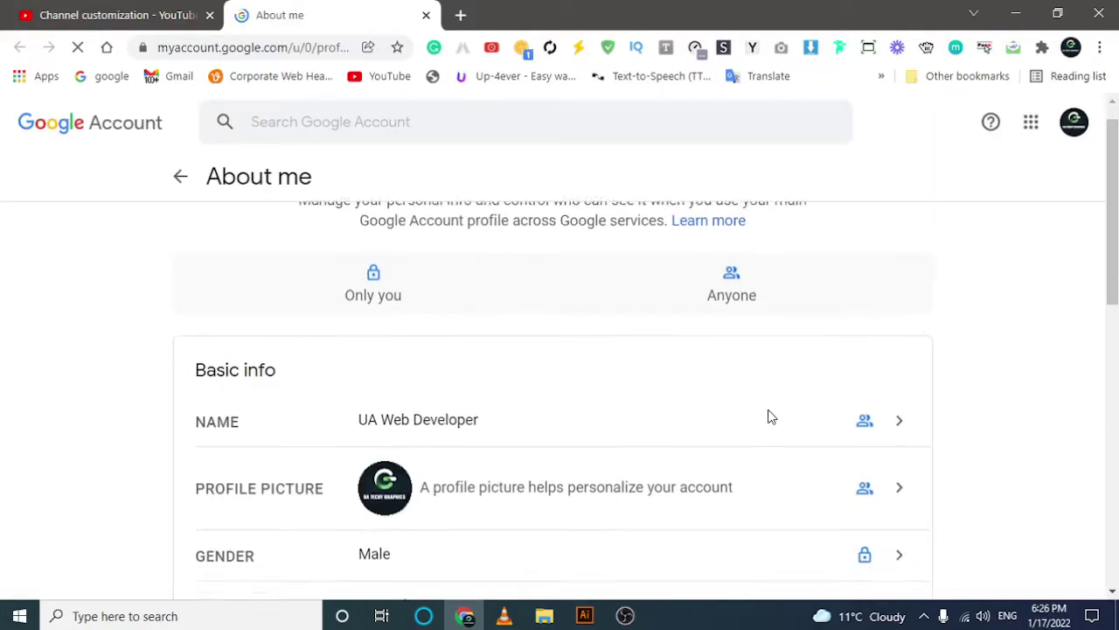
pyautogui.scroll(-2, 770, 415)
pyautogui.scroll(-3, 774, 415)
pyautogui.scroll(-2, 773, 409)
pyautogui.scroll(2, 774, 415)
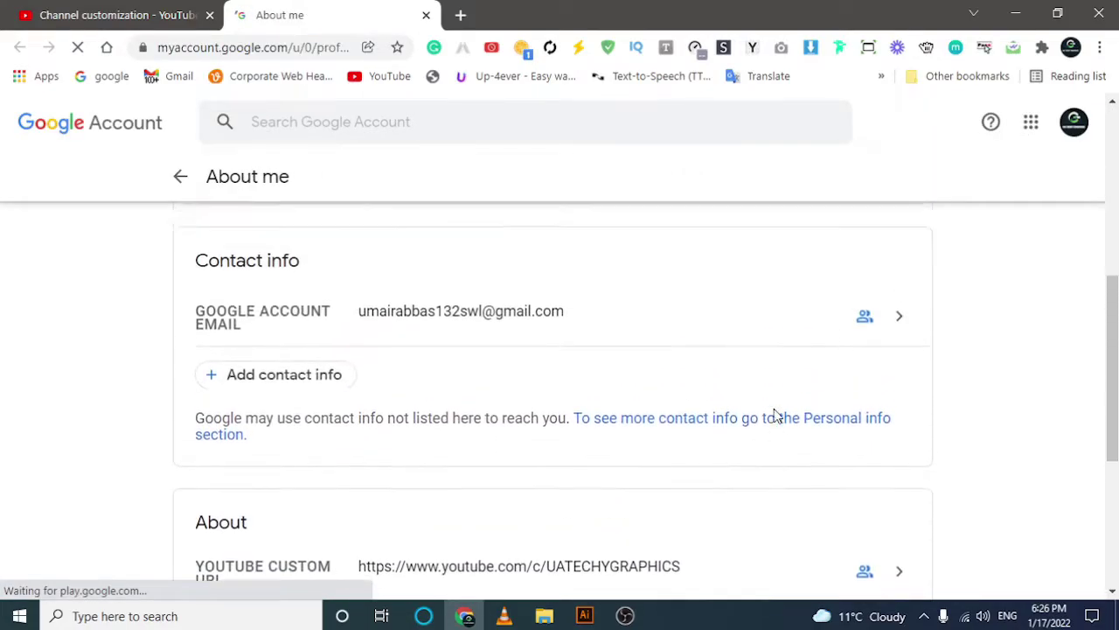
pyautogui.scroll(-1, 958, 382)
pyautogui.scroll(-1, 784, 452)
pyautogui.scroll(-2, 777, 443)
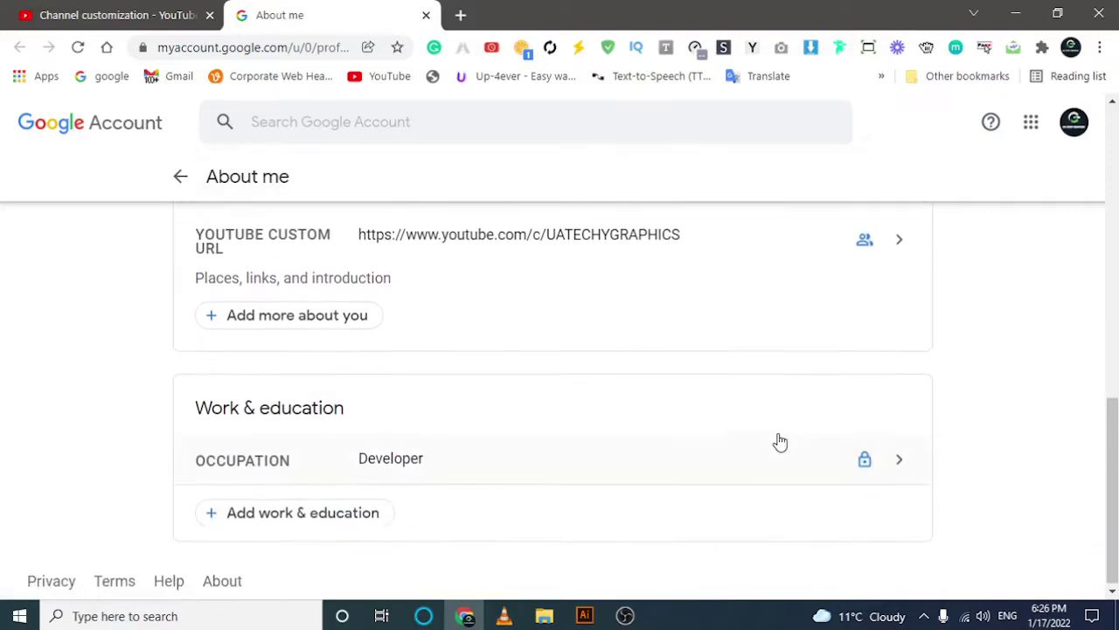
pyautogui.click(880, 249)
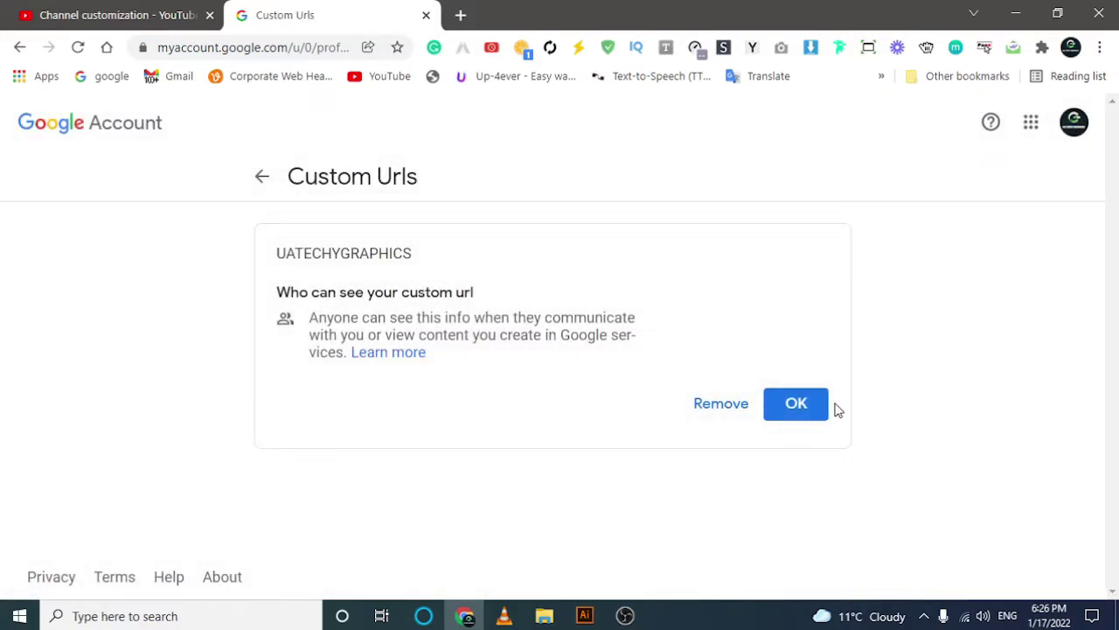
pyautogui.click(725, 405)
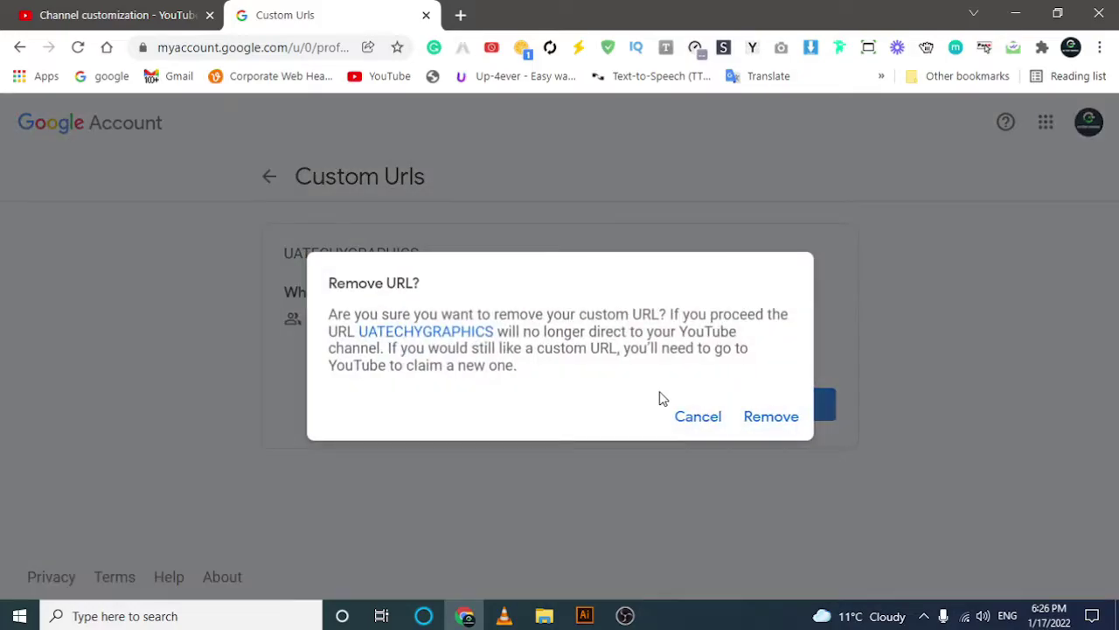
pyautogui.click(775, 424)
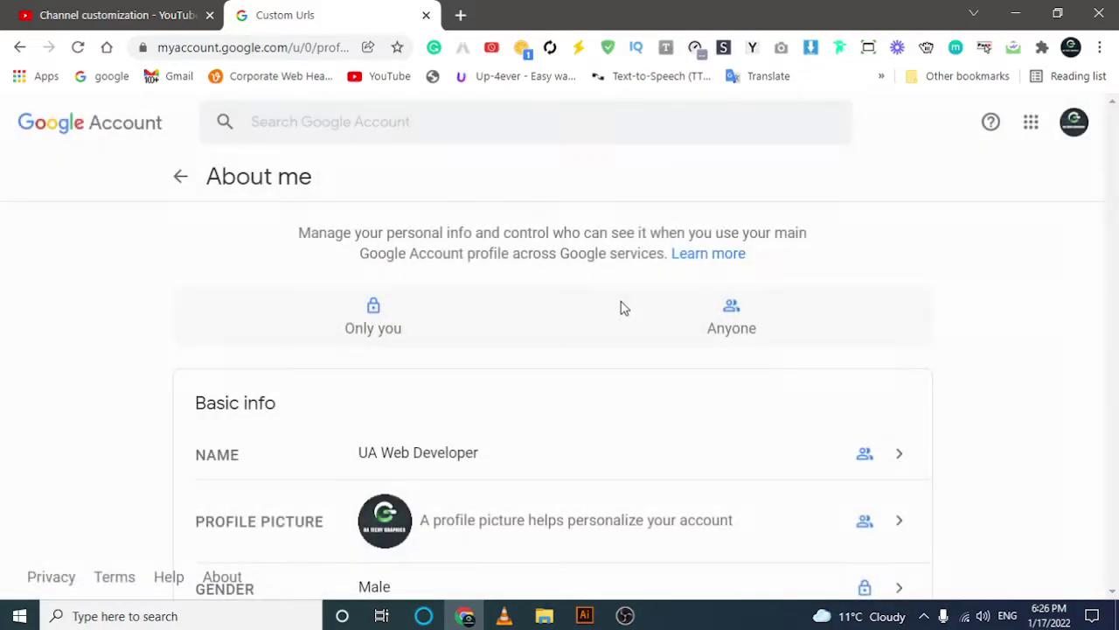
# Check the About me page no longer lists the custom URL, then return to YouTube Studio.
pyautogui.scroll(-3, 902, 393)
pyautogui.scroll(3, 904, 394)
pyautogui.scroll(-2, 903, 394)
pyautogui.scroll(-5, 901, 393)
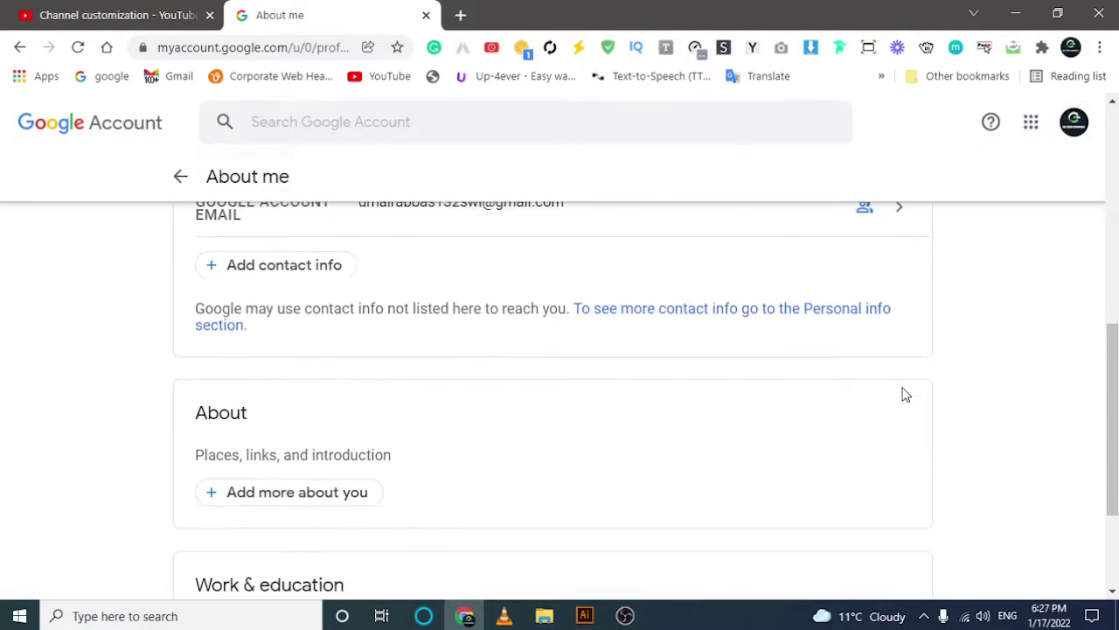
pyautogui.scroll(-2, 900, 394)
pyautogui.hotkey('ctrl', 'Tab')
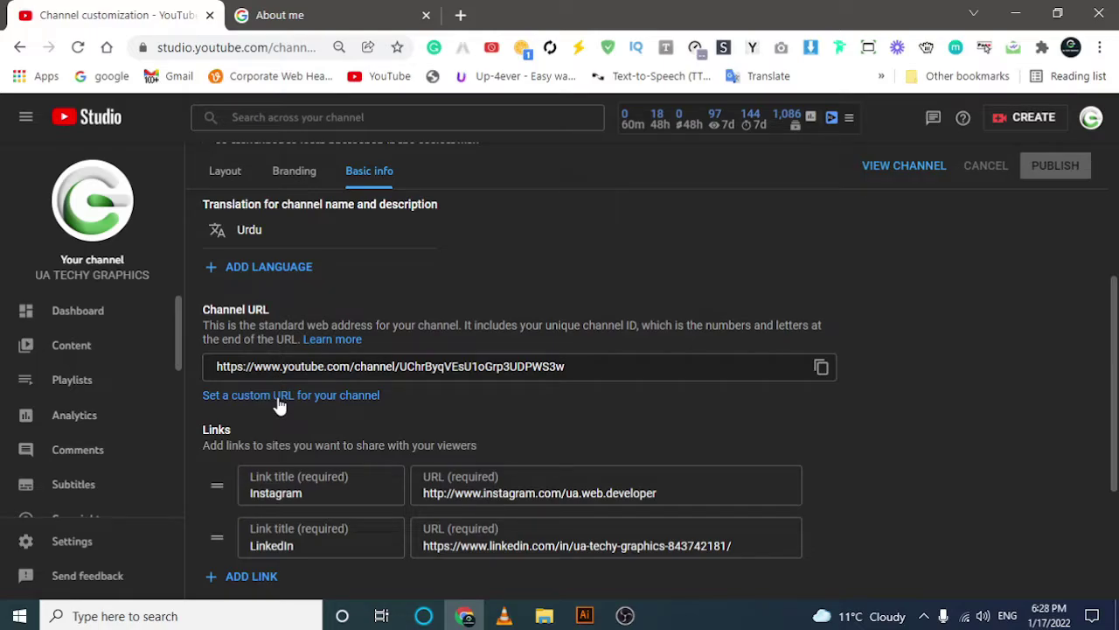
# Start setting a custom URL, trying the UAWebDeveloper option before returning to UATECHYGRAPHICS.
pyautogui.click(320, 402)
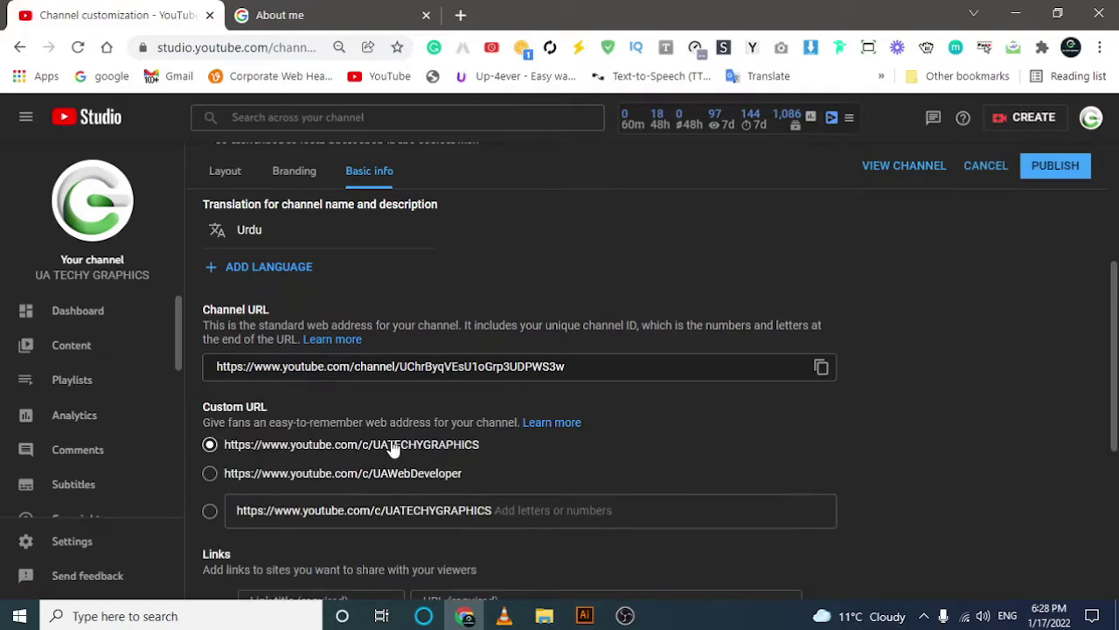
pyautogui.scroll(-1, 563, 400)
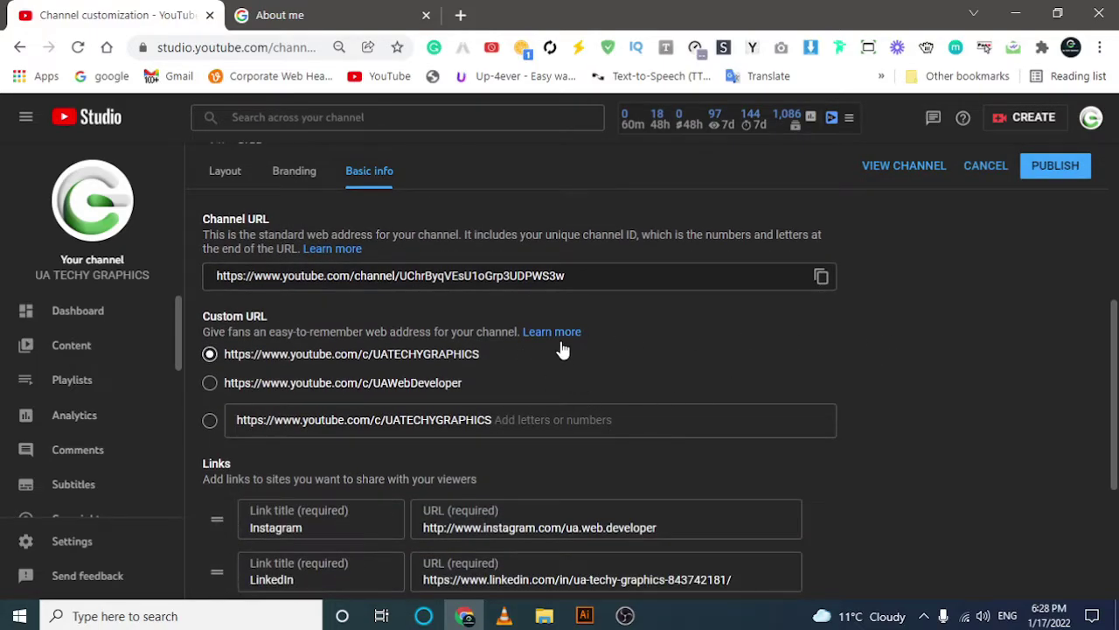
pyautogui.scroll(1, 697, 379)
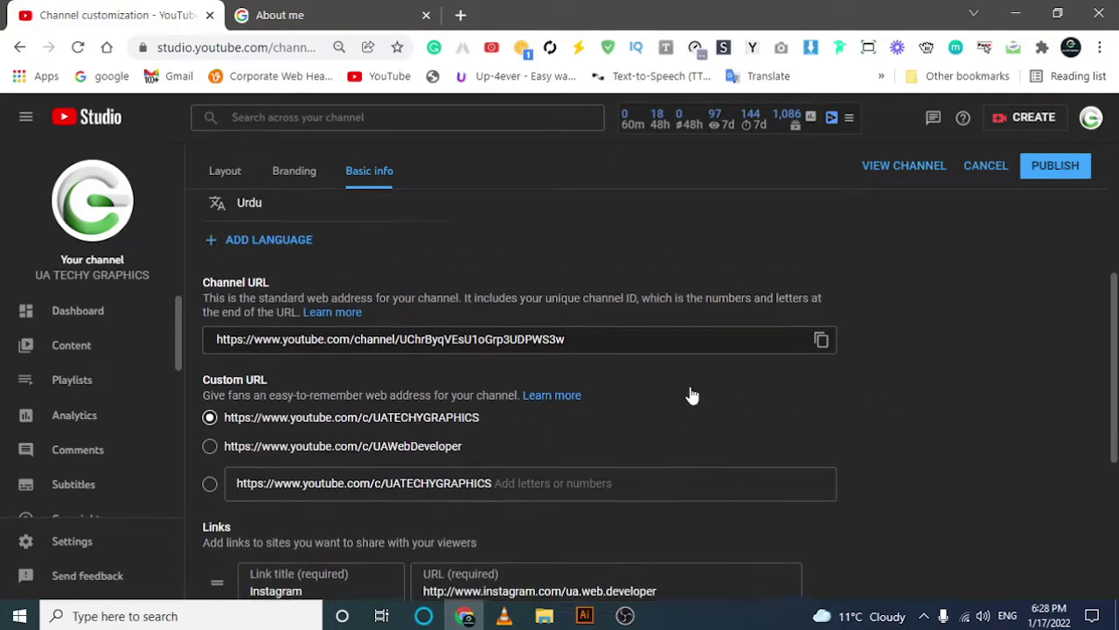
pyautogui.click(425, 481)
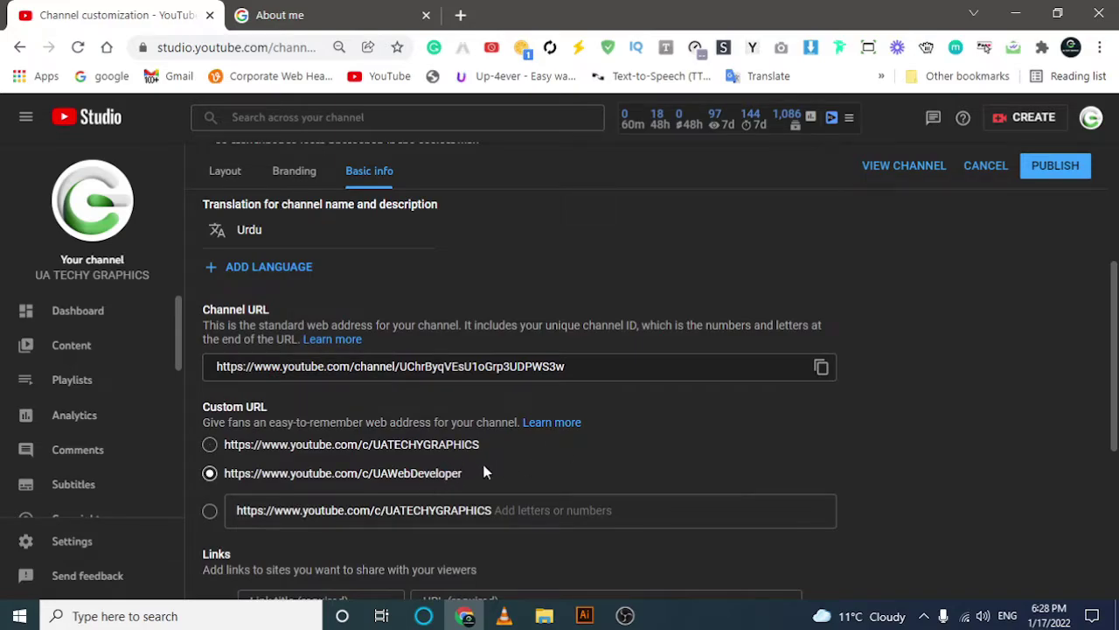
pyautogui.click(380, 457)
pyautogui.tripleClick(632, 367)
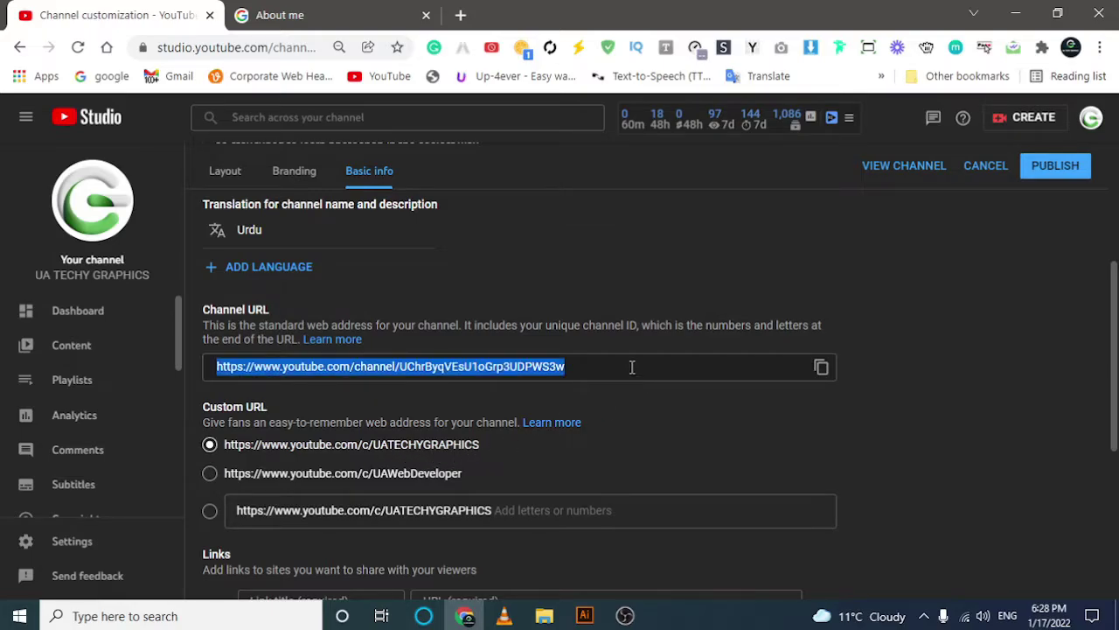
pyautogui.click(632, 367)
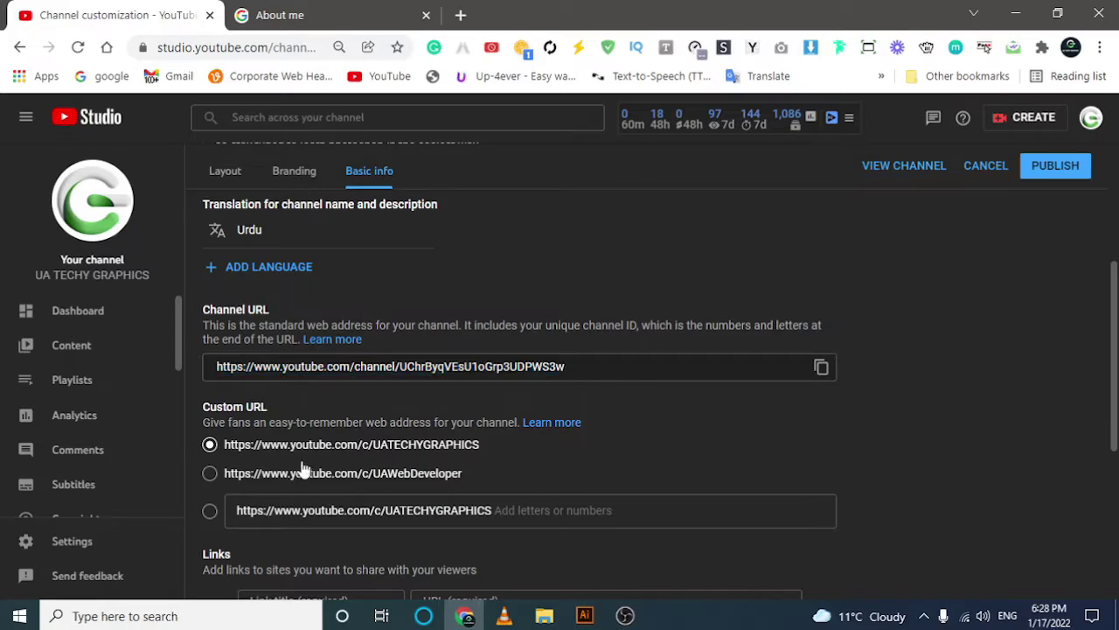
# Pick the editable custom URL entry and trim the extra digits to leave UATECHYGRAPHICS.
pyautogui.scroll(-1, 673, 503)
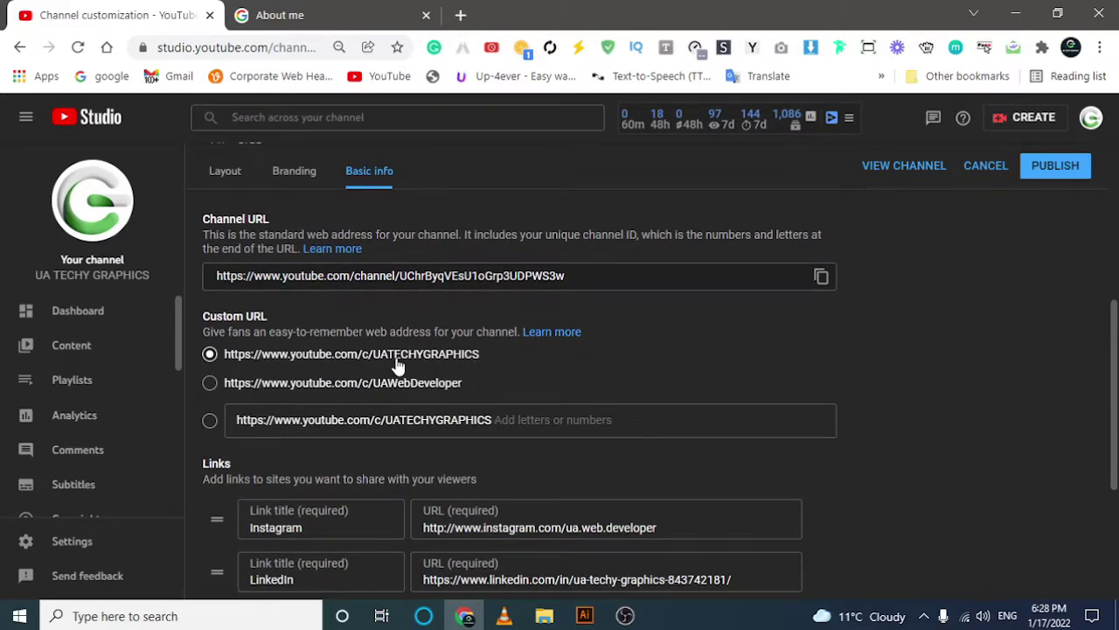
pyautogui.scroll(-1, 408, 360)
pyautogui.scroll(2, 446, 328)
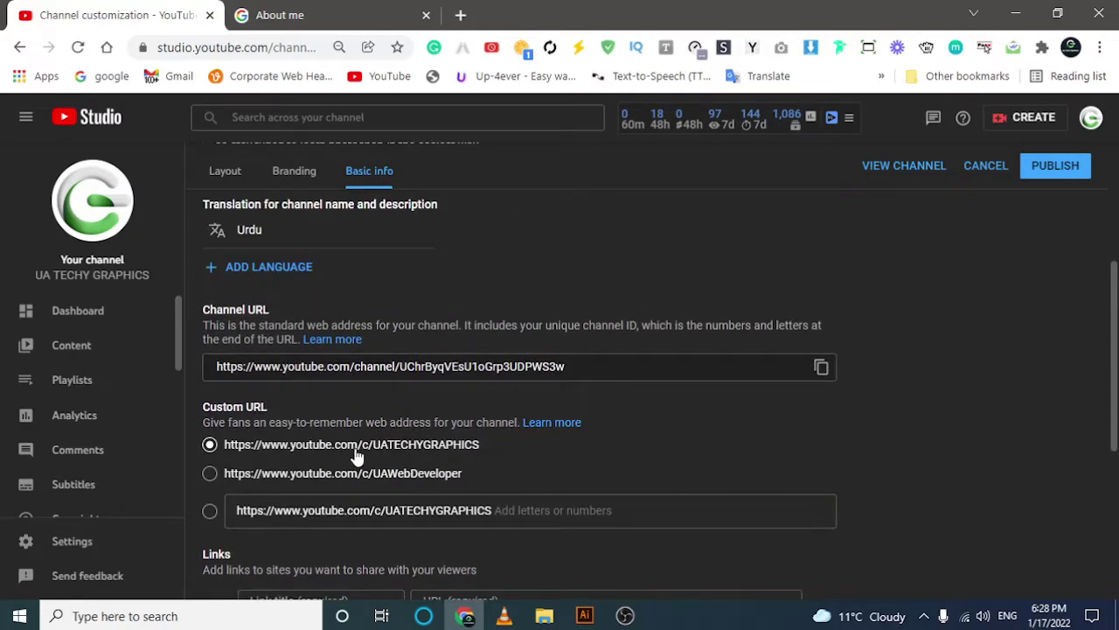
pyautogui.click(580, 516)
pyautogui.write('1561')
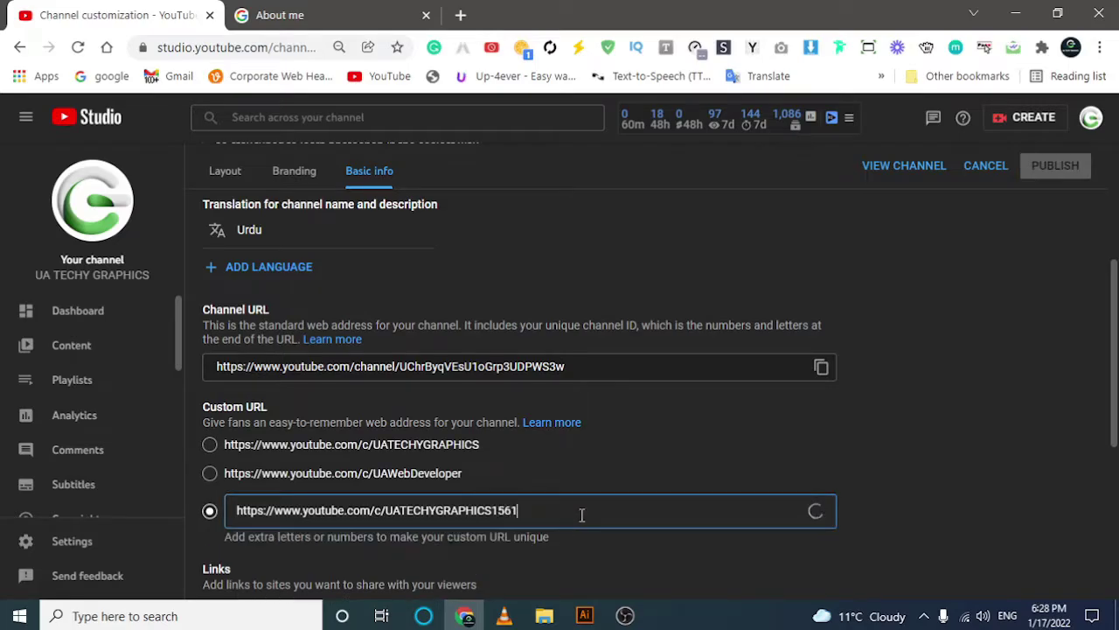
pyautogui.press('BackSpace')
pyautogui.press('BackSpace')
pyautogui.press('BackSpace')
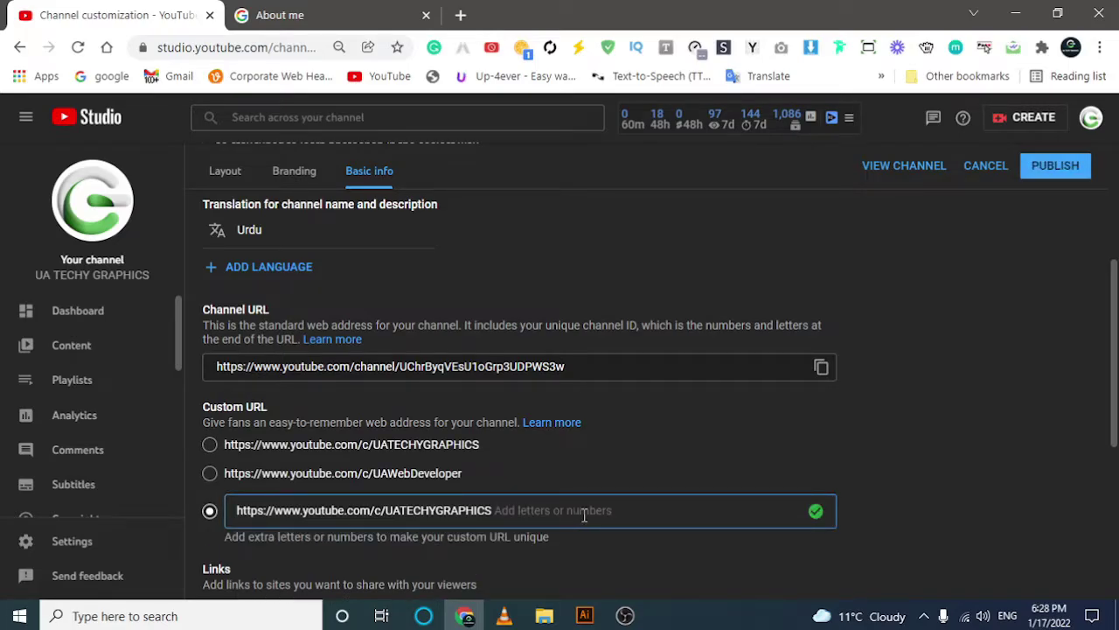
# Publish and confirm the youtube.com/c/UATECHYGRAPHICS custom URL, then copy the standard channel URL.
pyautogui.click(1054, 176)
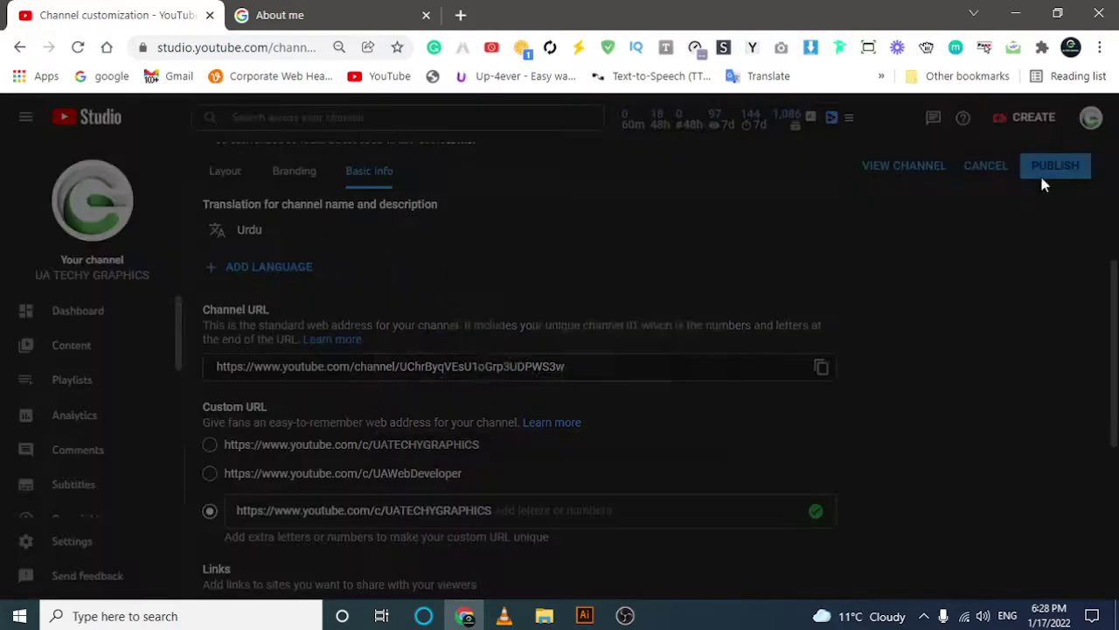
pyautogui.click(686, 420)
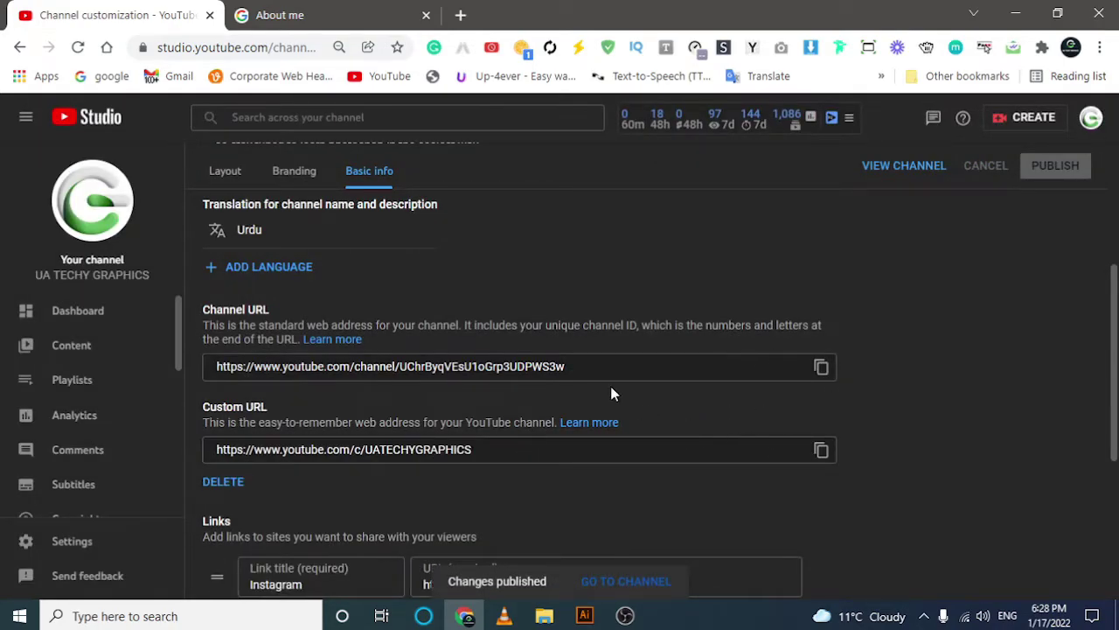
pyautogui.tripleClick(589, 366)
pyautogui.click(588, 367)
pyautogui.click(821, 366)
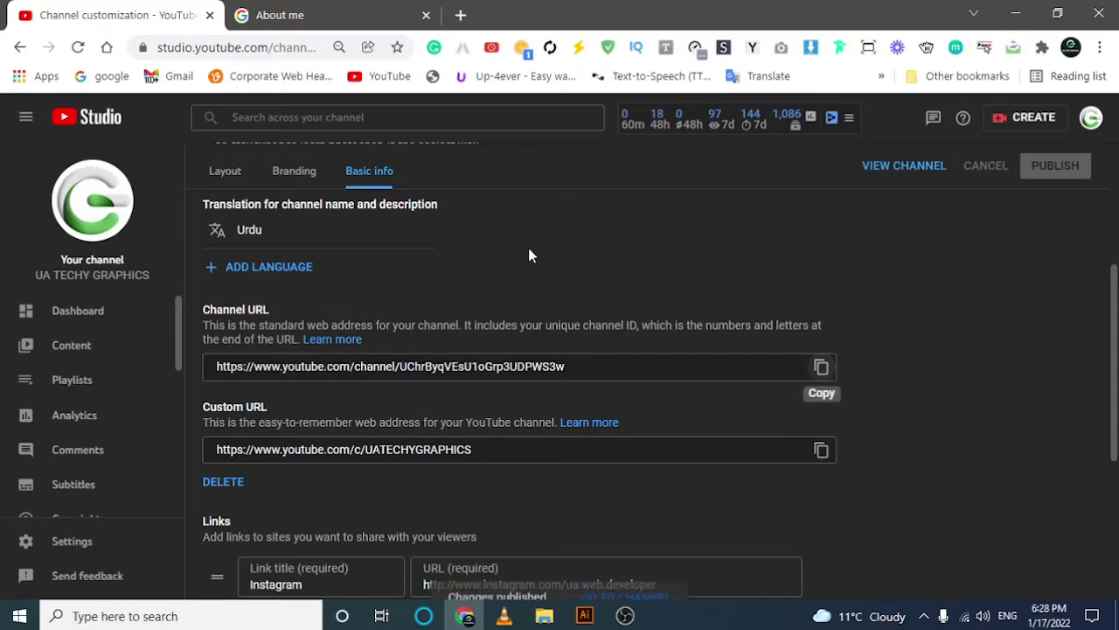
# Load the copied standard channel URL in the About me tab.
pyautogui.click(319, 15)
pyautogui.click(234, 50)
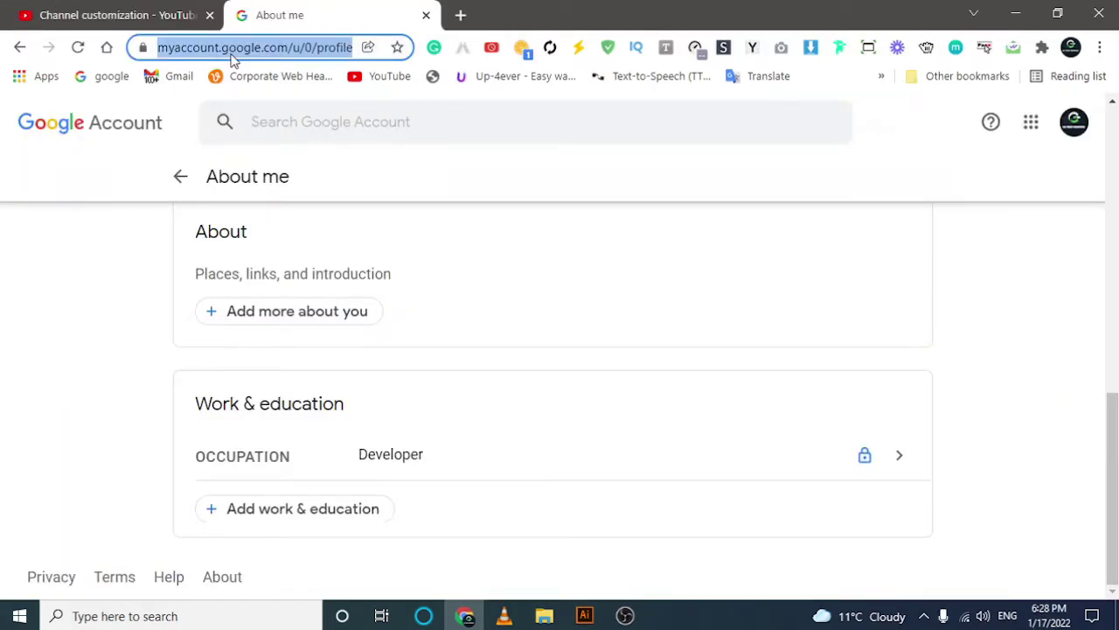
pyautogui.hotkey('ctrl', 'v')
pyautogui.press('Return')
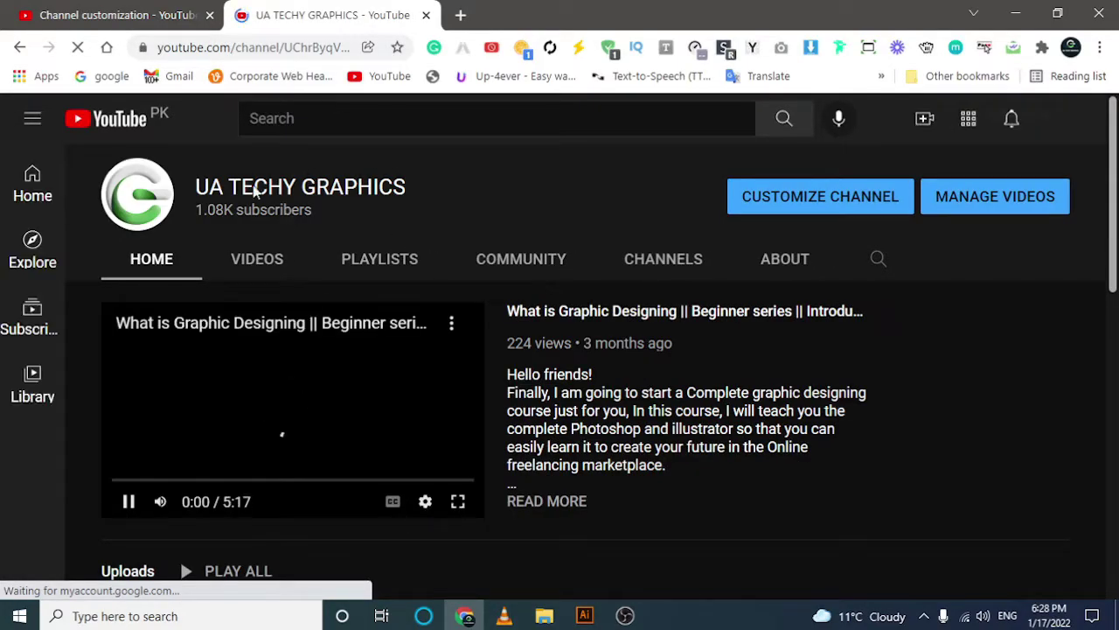
# Copy the new custom URL and load it in a new browser tab.
pyautogui.click(217, 9)
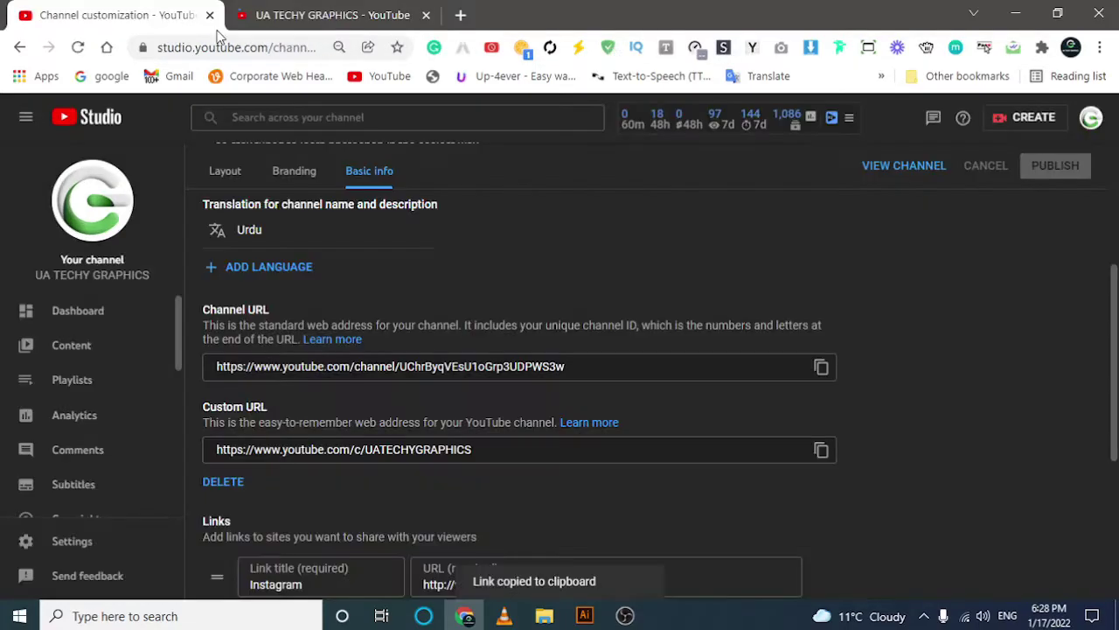
pyautogui.click(821, 450)
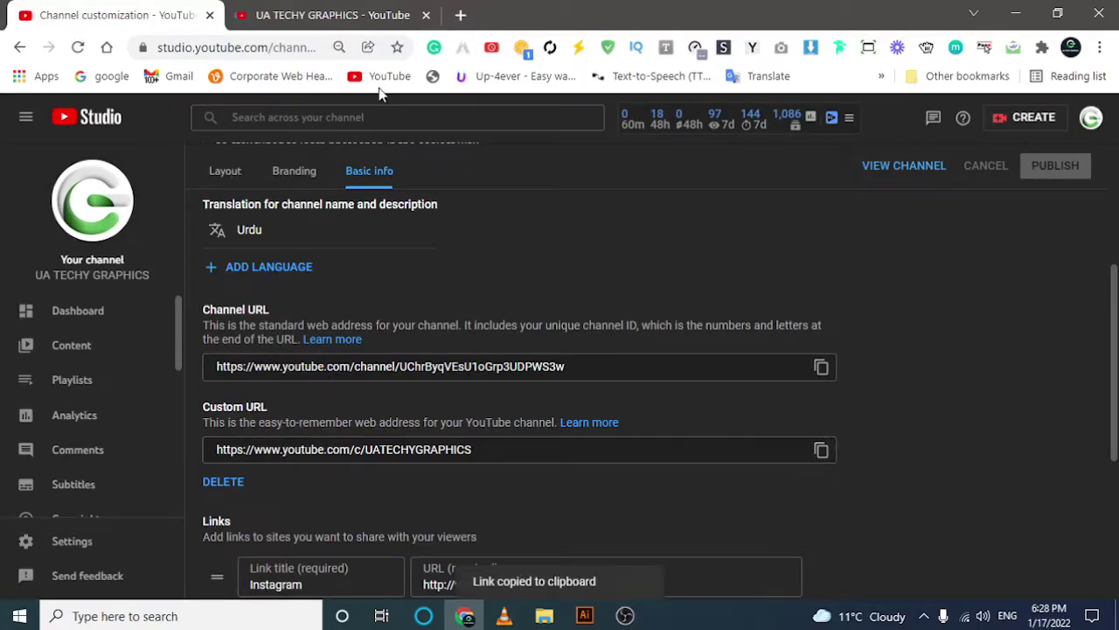
pyautogui.click(460, 15)
pyautogui.hotkey('ctrl', 'v')
pyautogui.press('Return')
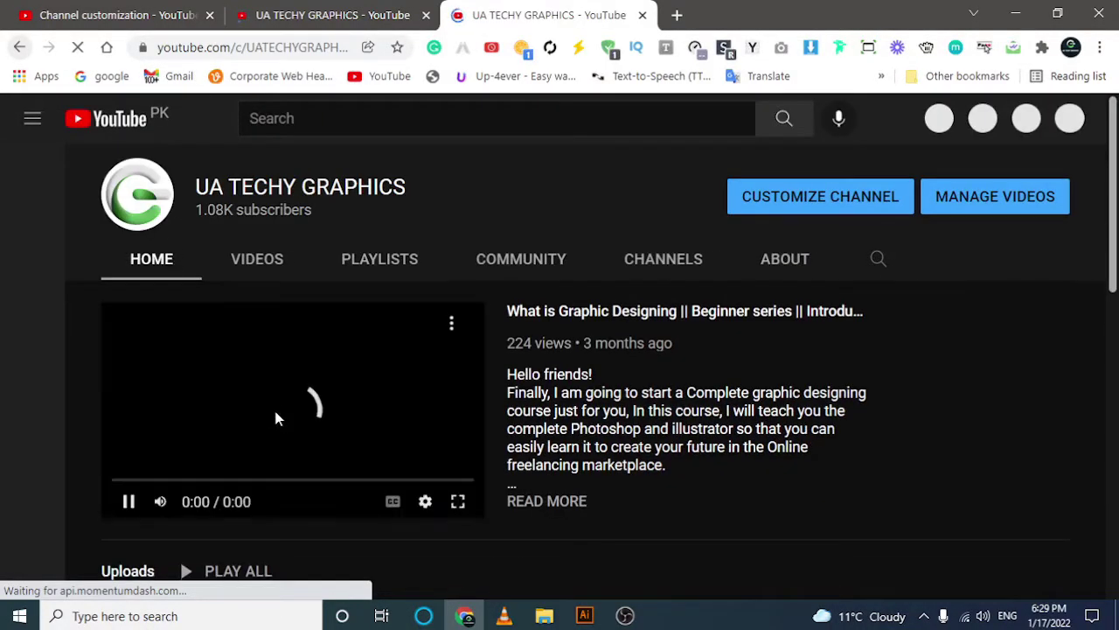
# Compare the standard-URL and custom-URL channel pages, then return to Studio's Basic info page.
pyautogui.click(300, 12)
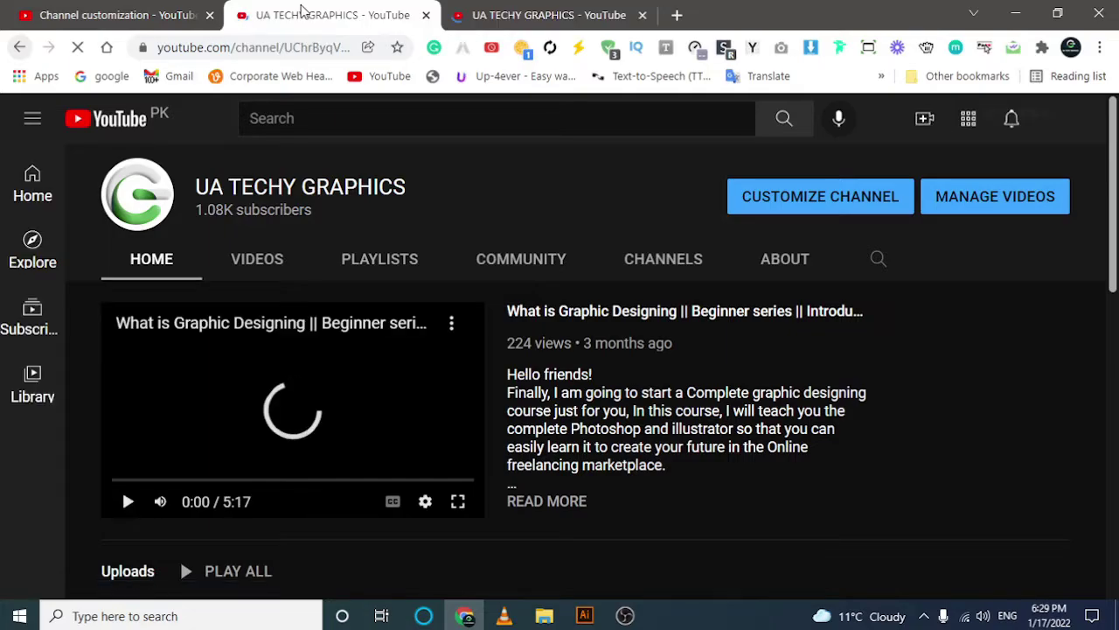
pyautogui.click(498, 19)
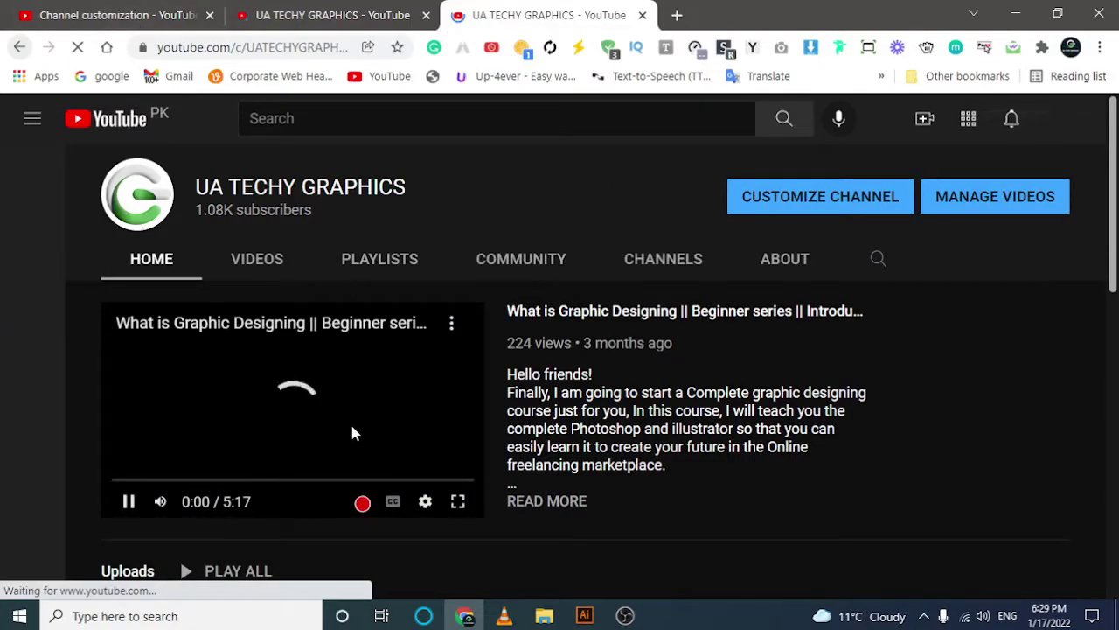
pyautogui.click(300, 21)
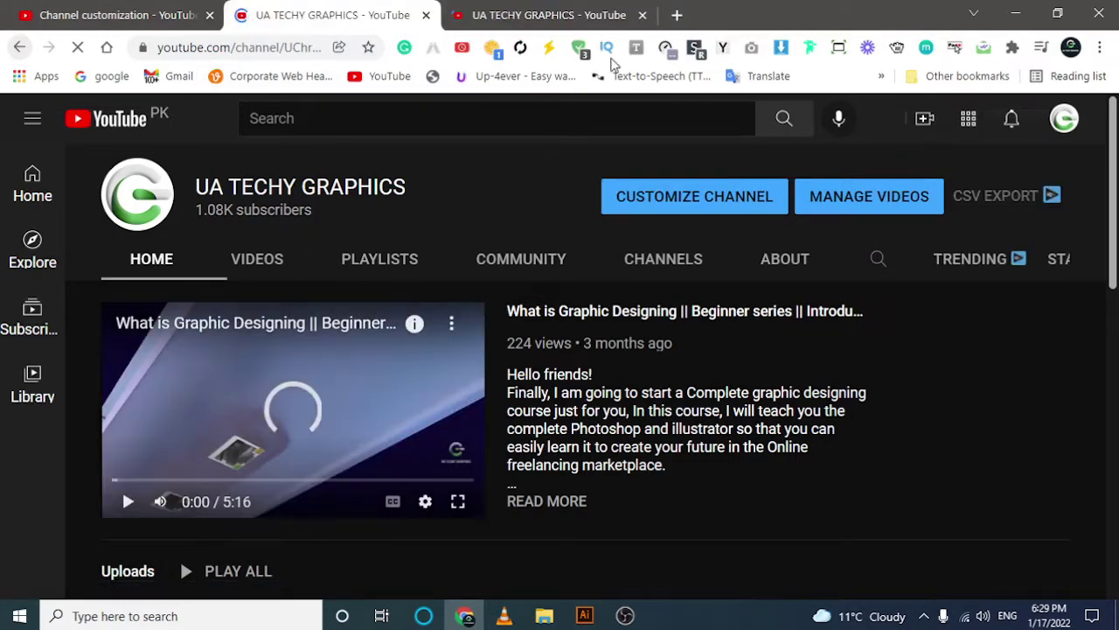
pyautogui.hotkey('ctrl', 'Tab')
pyautogui.moveTo(250, 52); pyautogui.dragTo(365, 45)
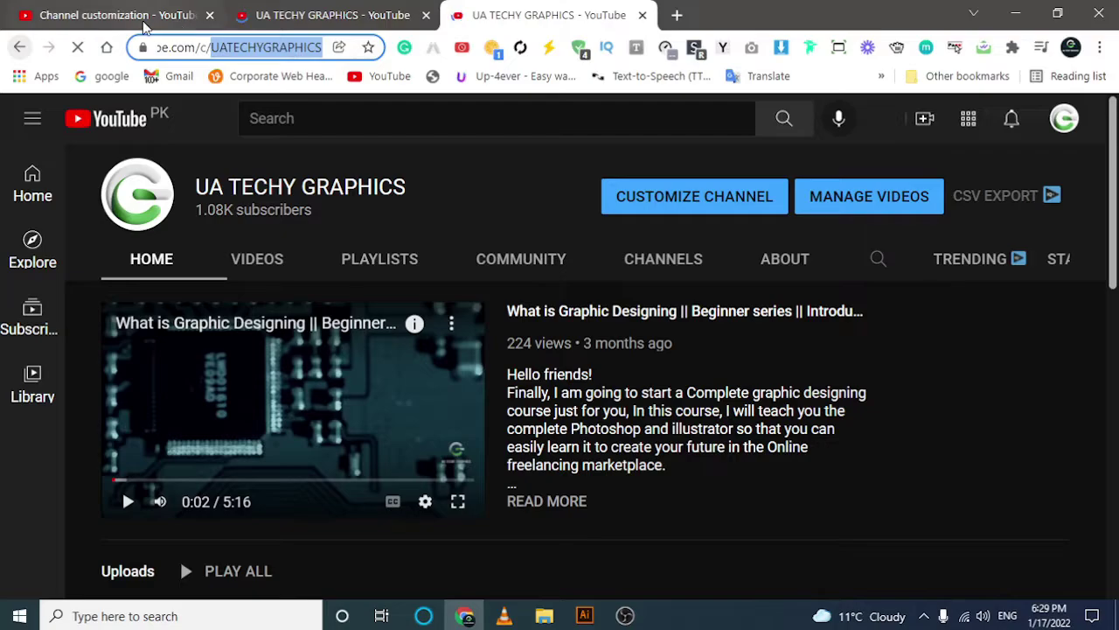
pyautogui.click(182, 24)
pyautogui.scroll(3, 570, 421)
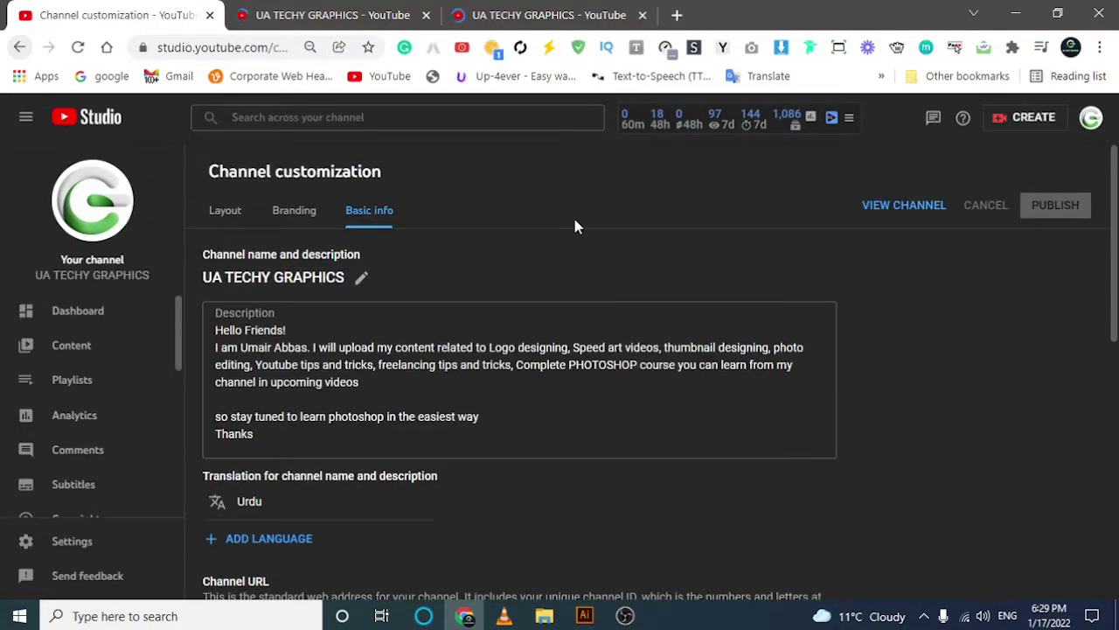